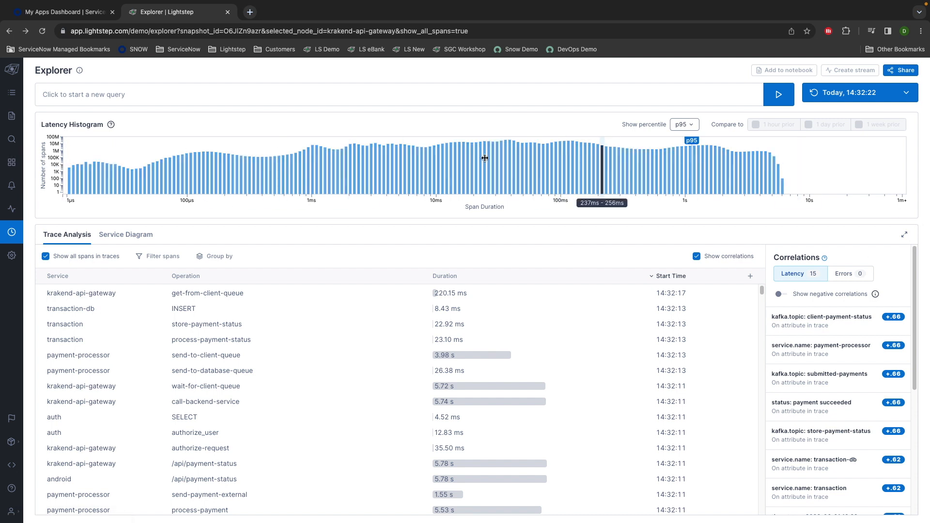
# - Collapse the latency histogram from the Trace Analysis panel and uncheck Show correlations
pyautogui.moveTo(43, 126); pyautogui.dragTo(134, 120)
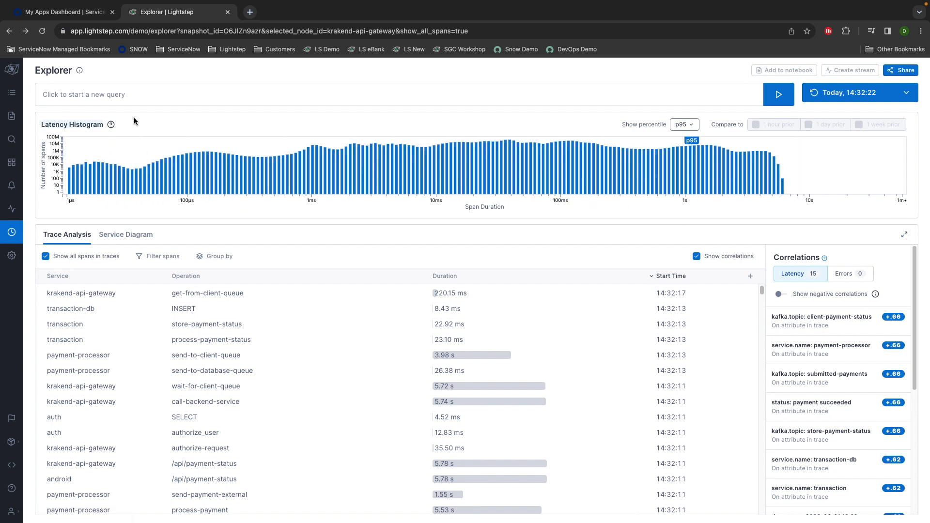
pyautogui.click(904, 236)
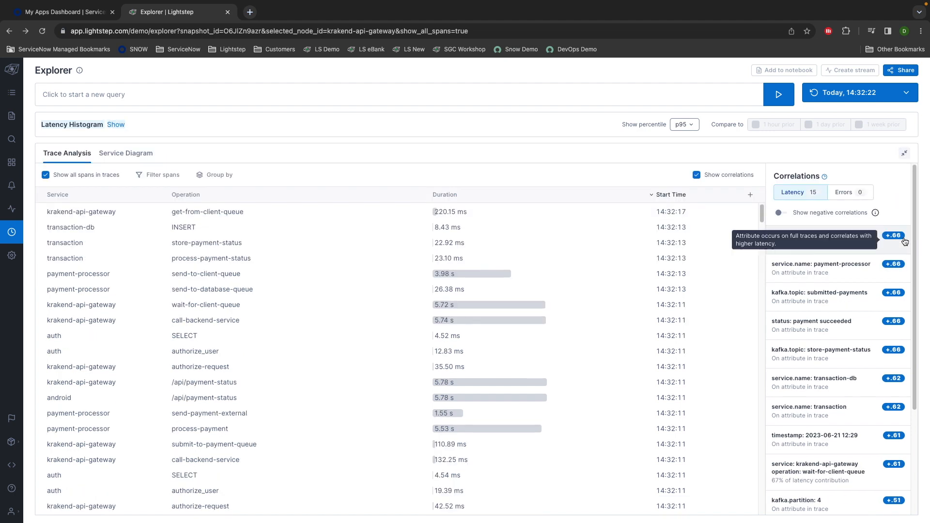
pyautogui.click(696, 175)
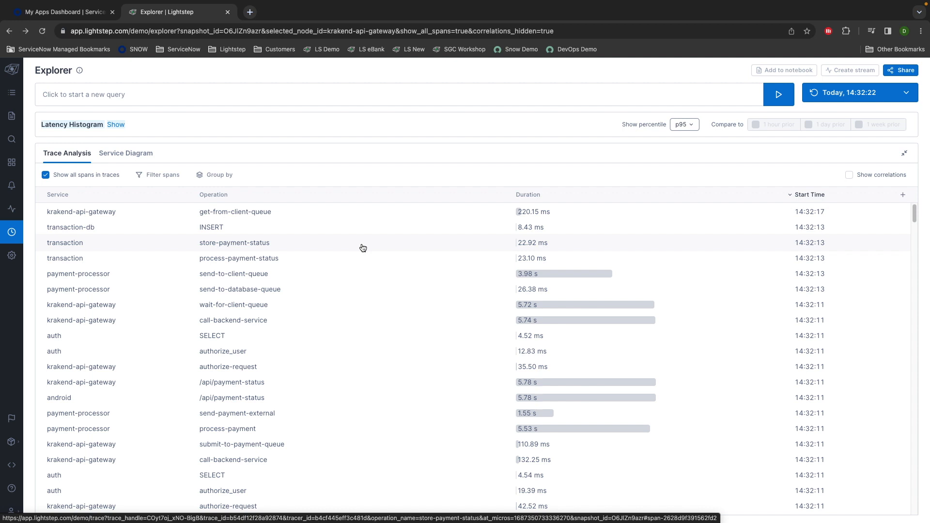
# - Filter the query builder to the 'web' service
pyautogui.click(55, 92)
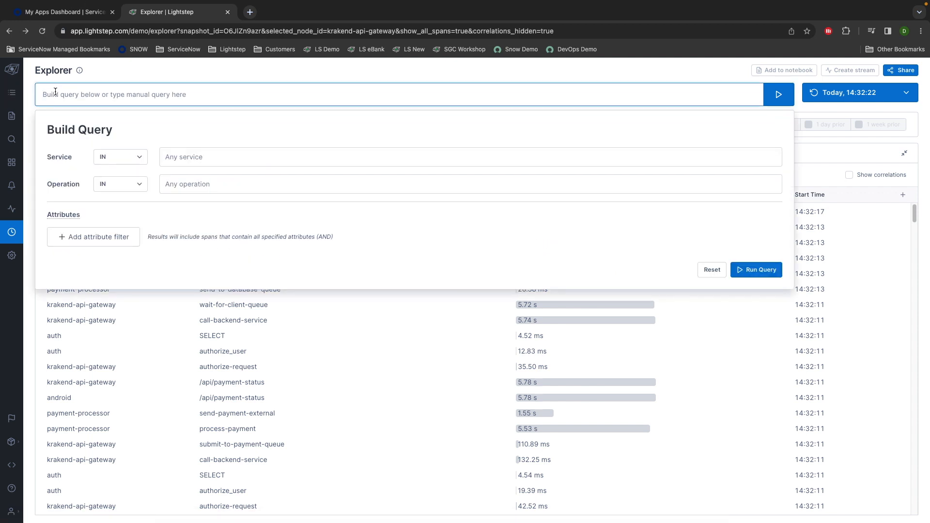
pyautogui.click(202, 157)
pyautogui.write('wez')
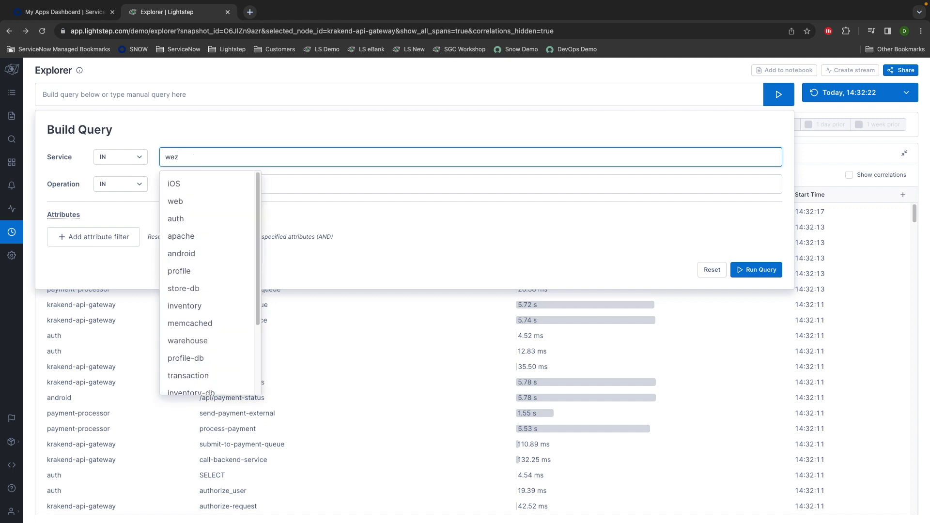
pyautogui.write('b')
pyautogui.press('BackSpace')
pyautogui.press('BackSpace')
pyautogui.write('b')
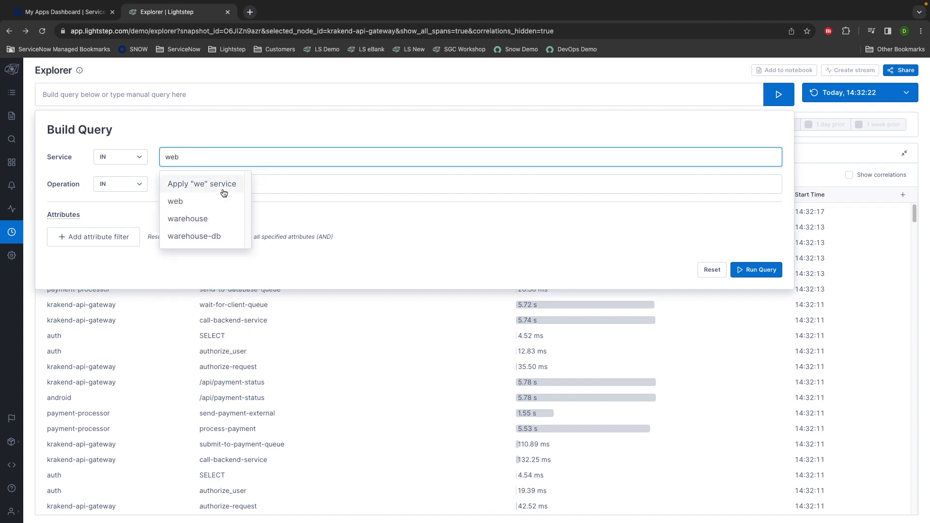
pyautogui.click(192, 203)
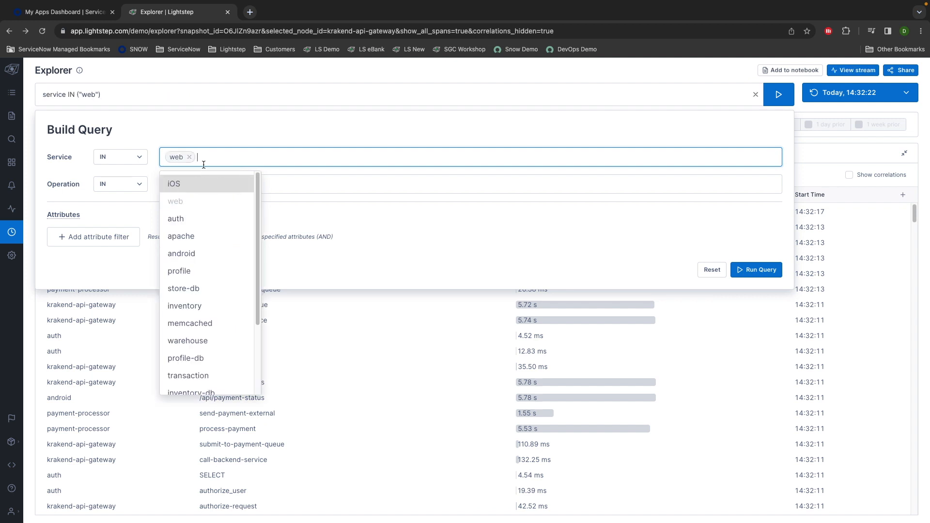
# - Add an attribute filter with key 'error' and value 'true'
pyautogui.click(72, 237)
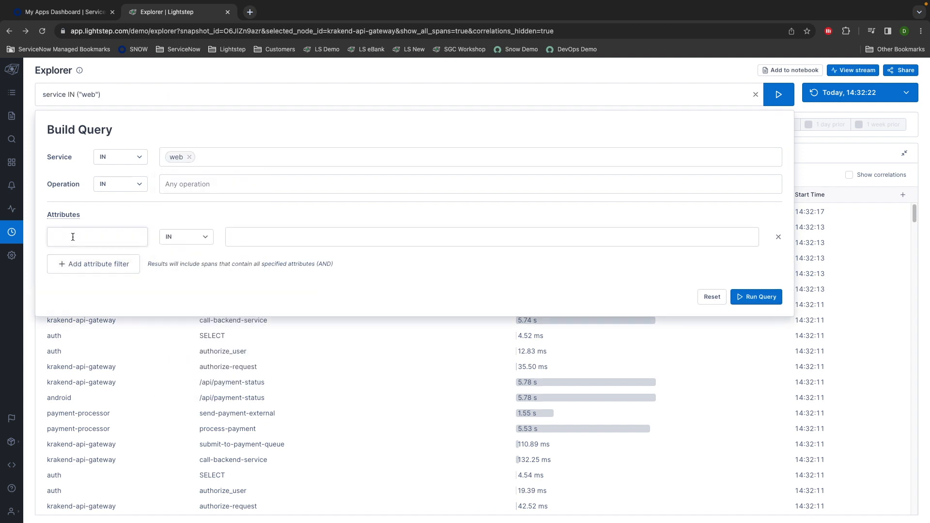
pyautogui.write('err')
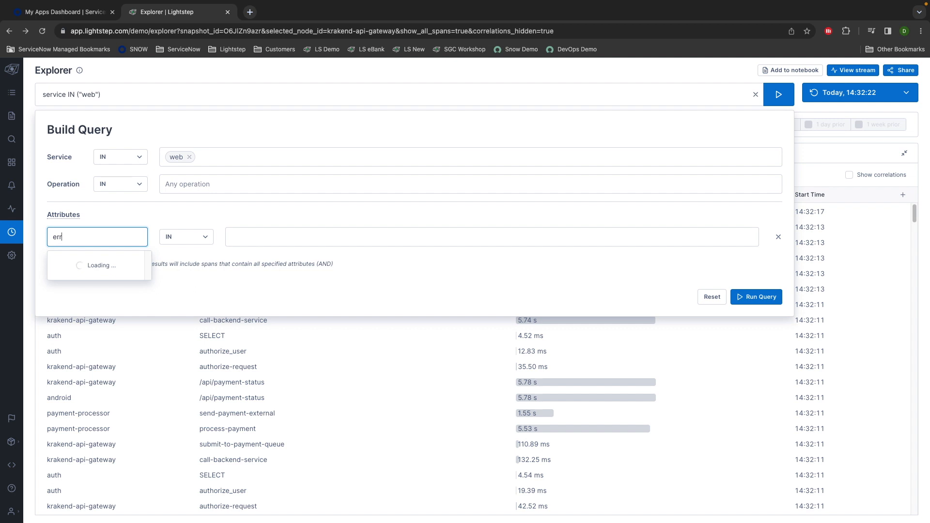
pyautogui.press('BackSpace')
pyautogui.press('BackSpace')
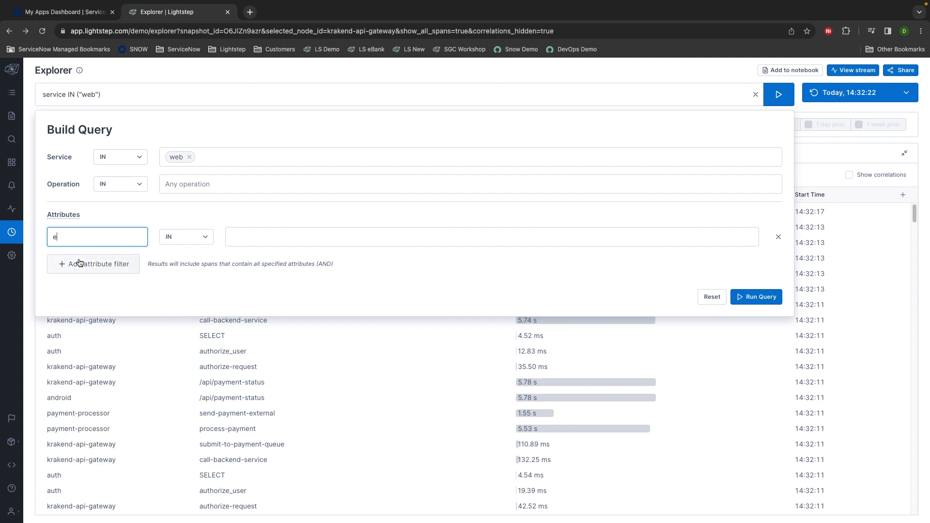
pyautogui.write('rr')
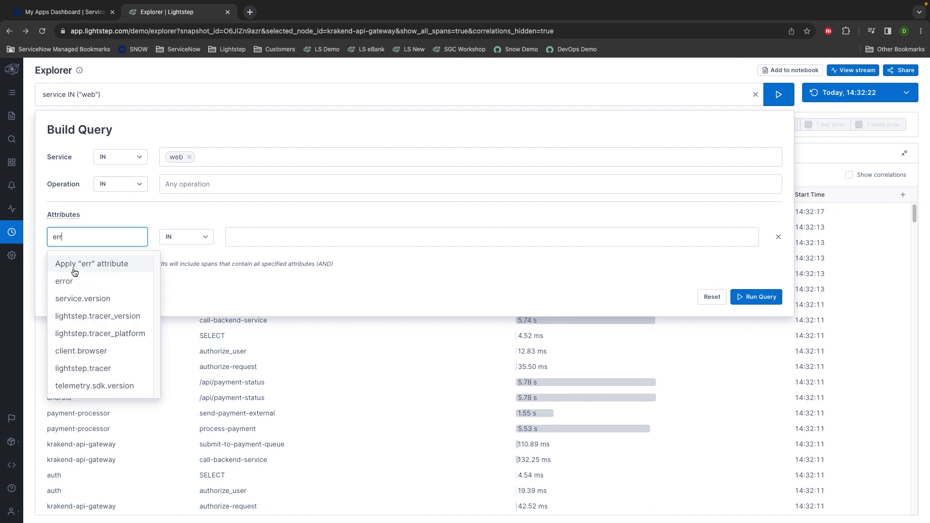
pyautogui.click(68, 278)
pyautogui.click(265, 233)
pyautogui.write('tr')
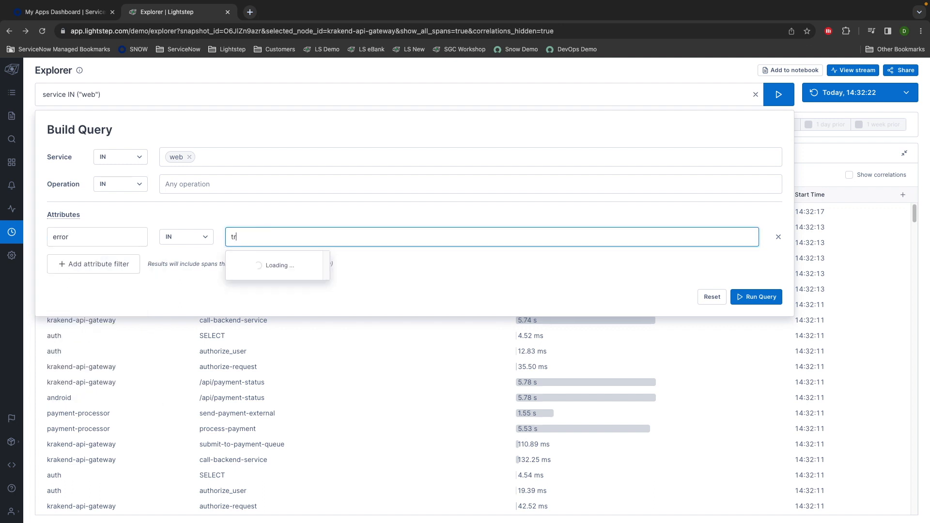
pyautogui.write('ue')
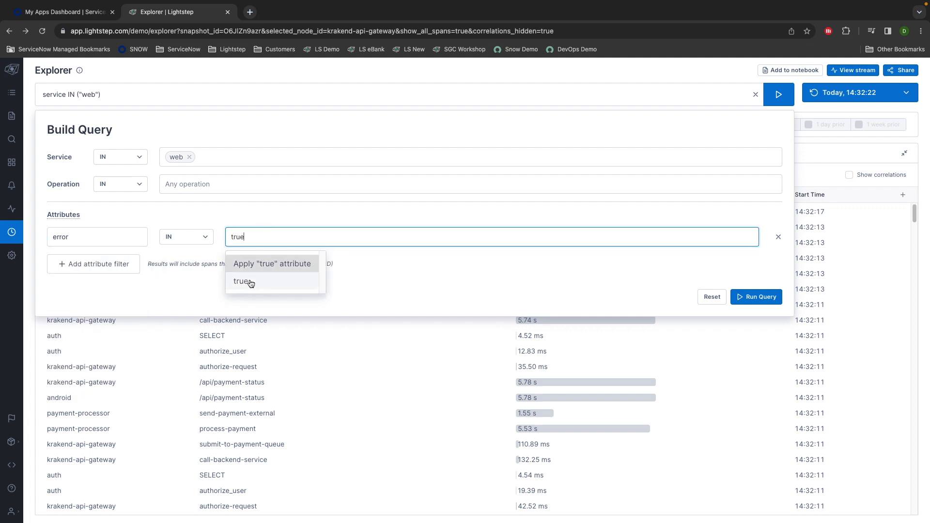
pyautogui.click(250, 288)
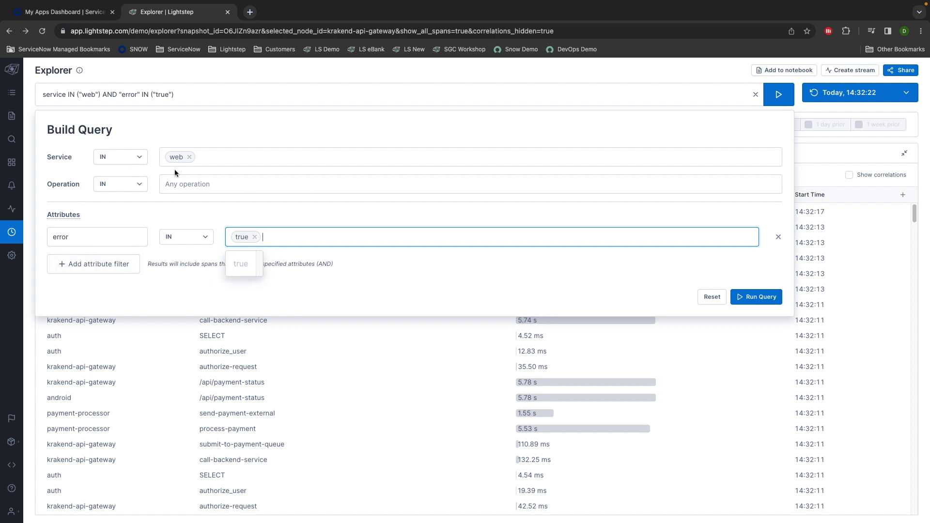
# - Run the web error-span query and group the results by operation
pyautogui.click(769, 302)
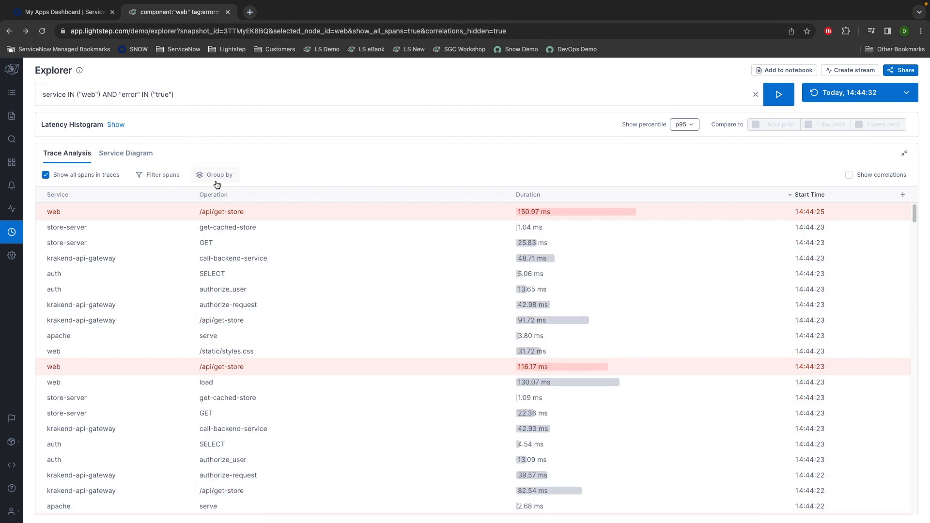
pyautogui.click(217, 175)
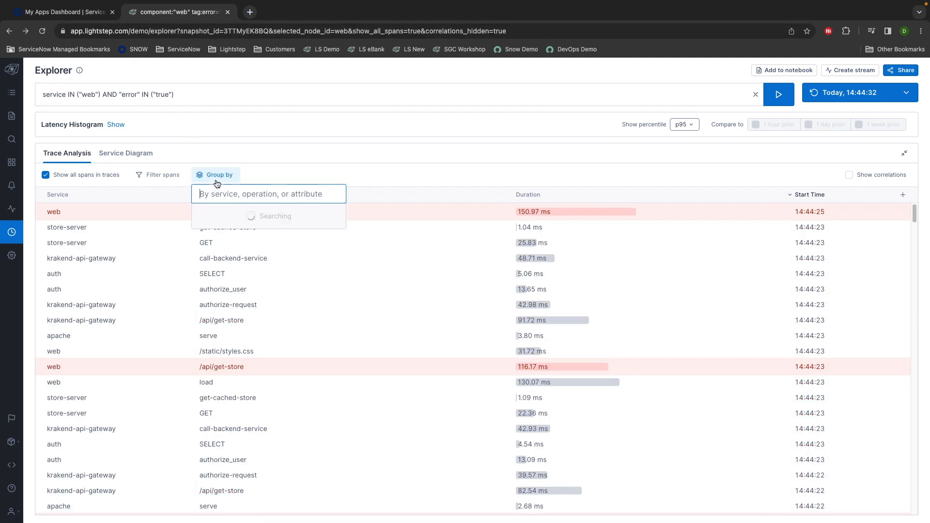
pyautogui.write('op')
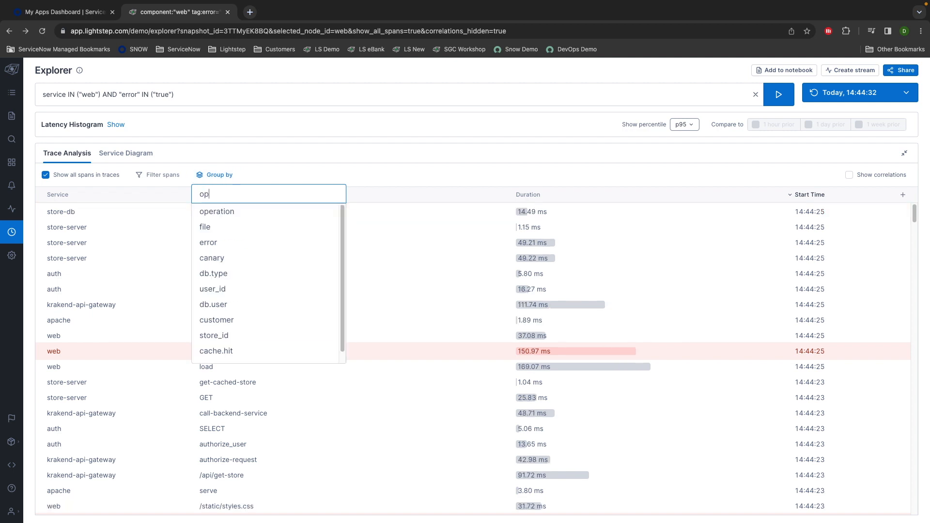
pyautogui.write('eration')
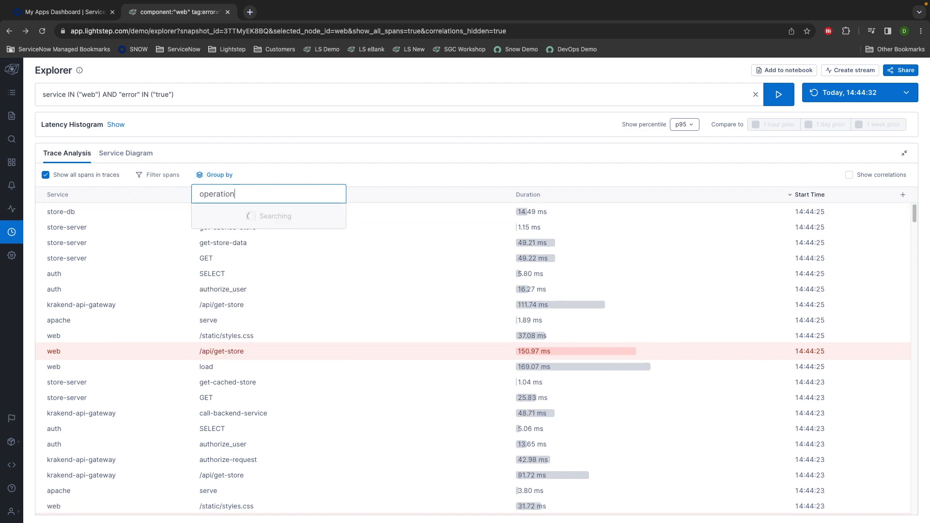
pyautogui.click(240, 217)
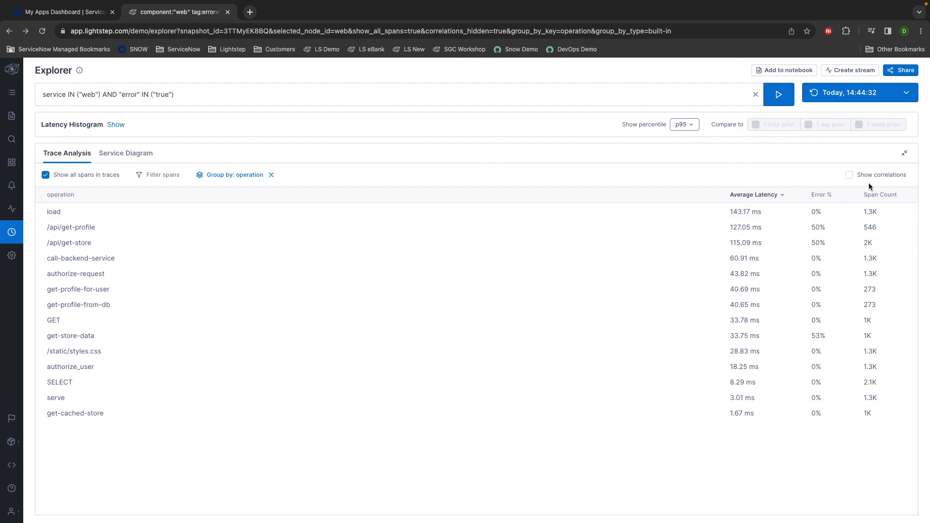
# - Sort operations by Error % then Span Count, show only matching spans, and open /api/get-store
pyautogui.click(841, 198)
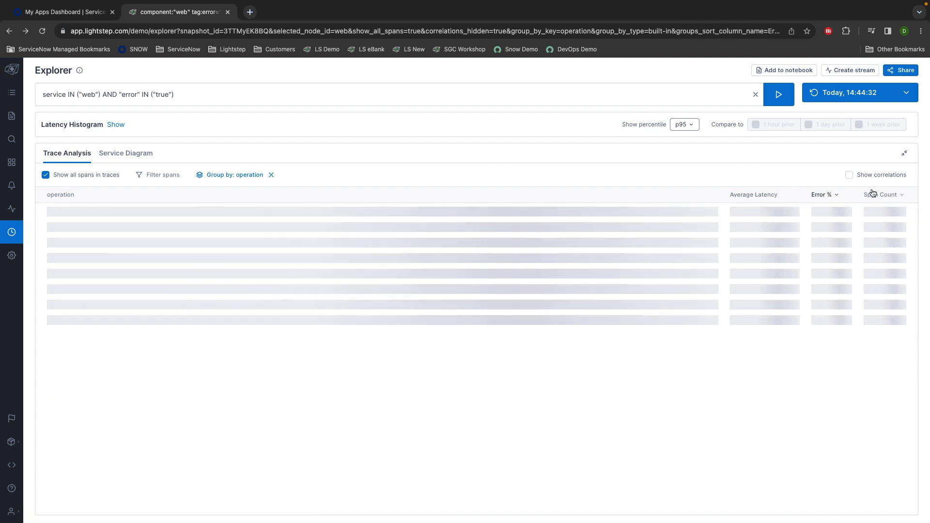
pyautogui.click(887, 199)
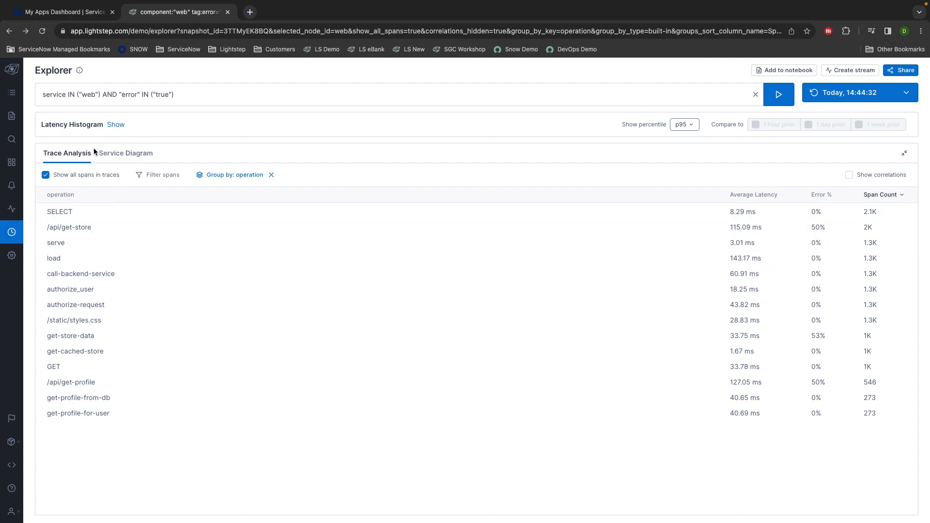
pyautogui.click(46, 174)
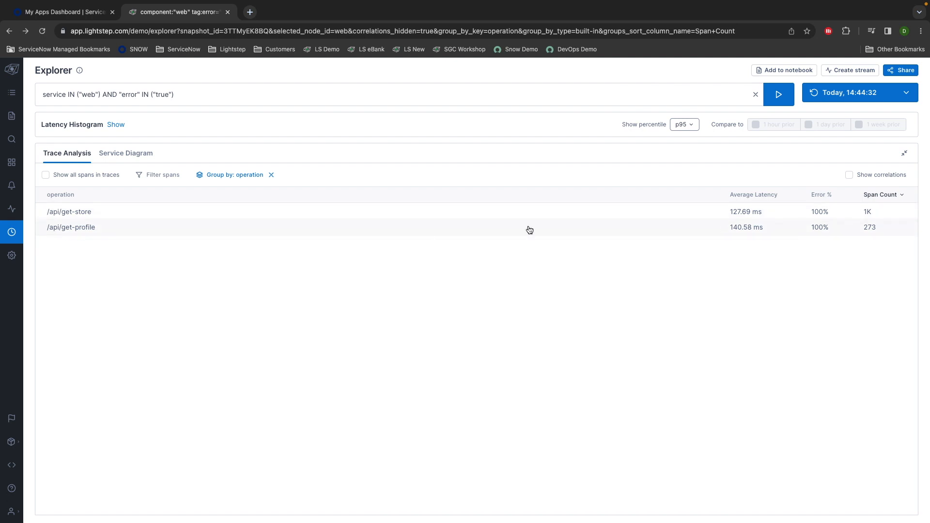
pyautogui.click(118, 213)
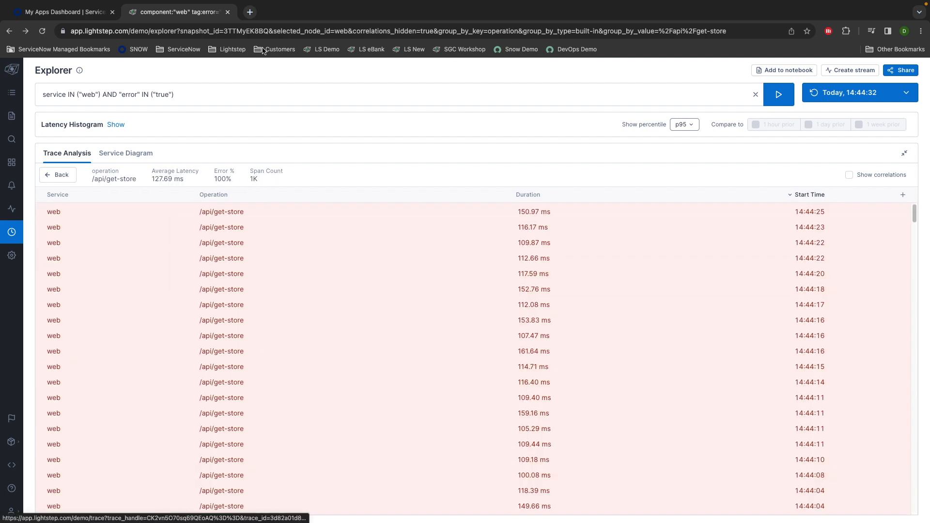
# - Add /api/get-store as the Operation filter and run the narrowed query
pyautogui.click(240, 90)
pyautogui.click(205, 188)
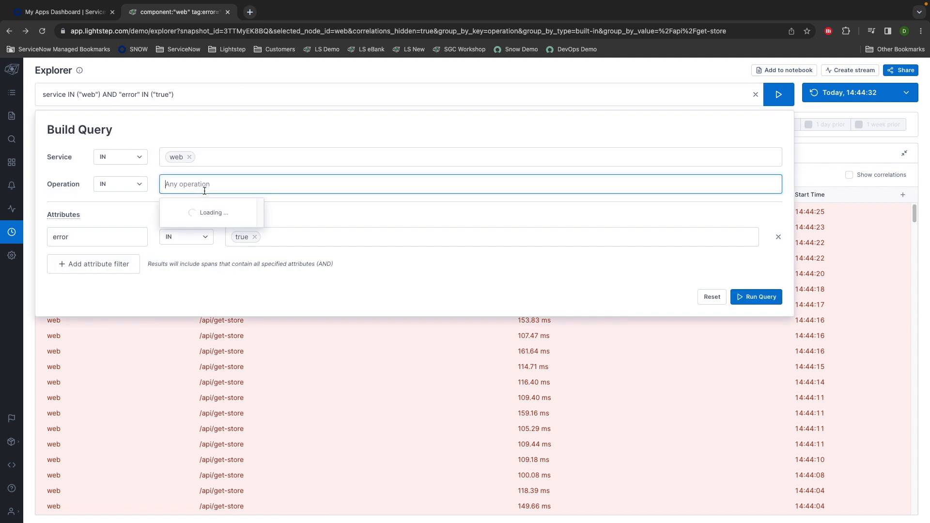
pyautogui.write('get')
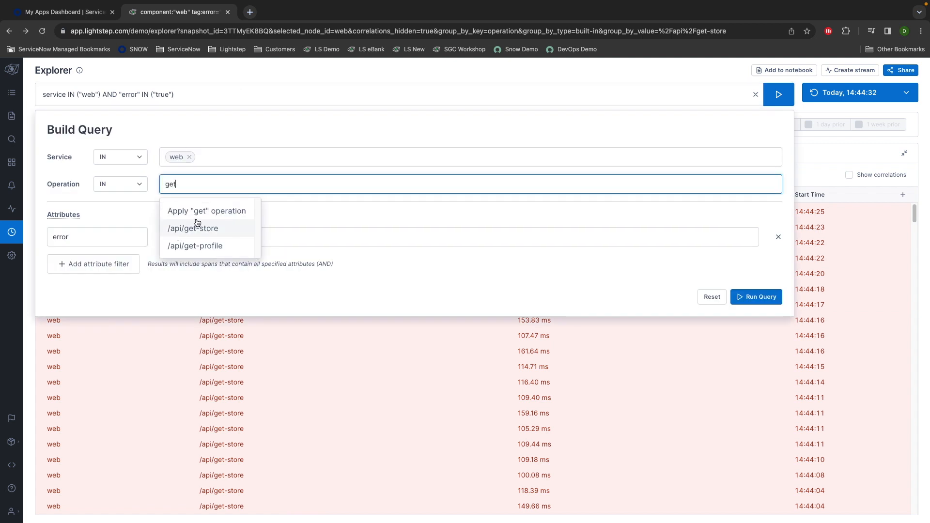
pyautogui.click(207, 229)
pyautogui.click(755, 296)
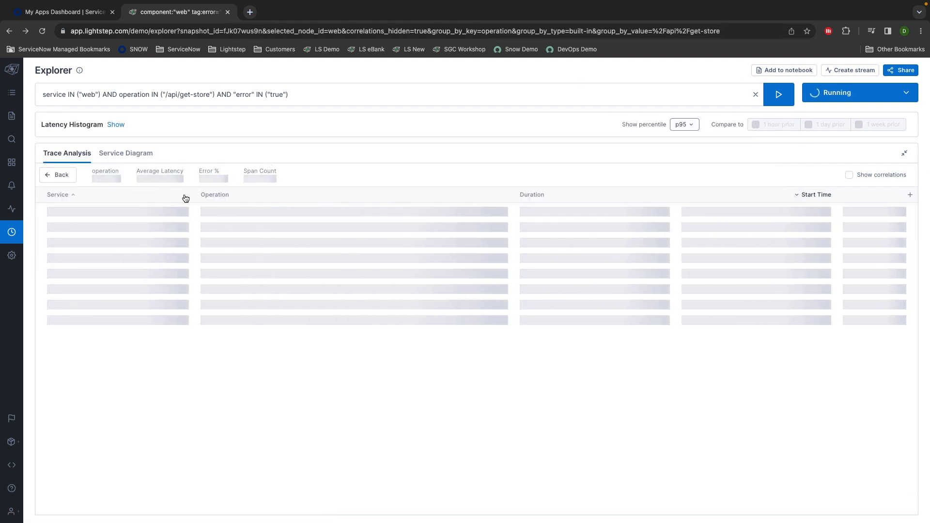
# - Go back, remove the Group by: operation chip, and reopen the grouping options
pyautogui.click(57, 175)
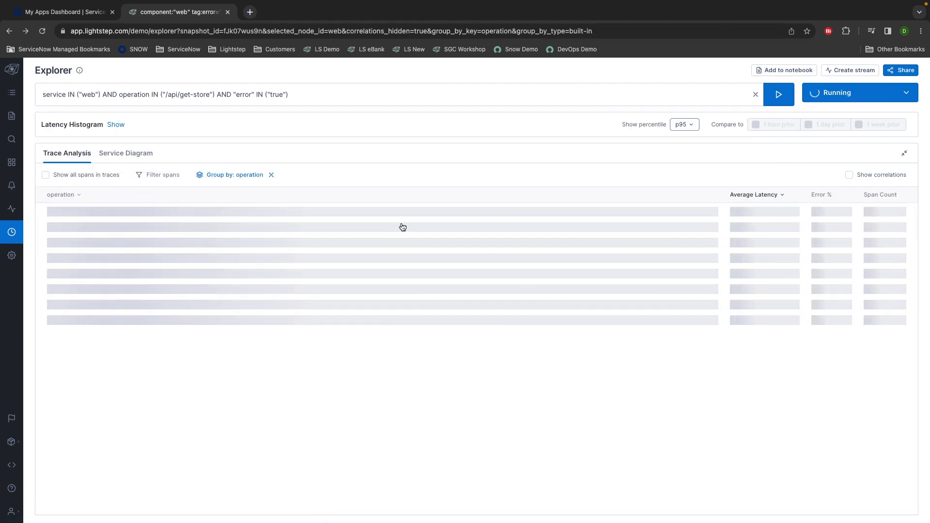
pyautogui.click(271, 175)
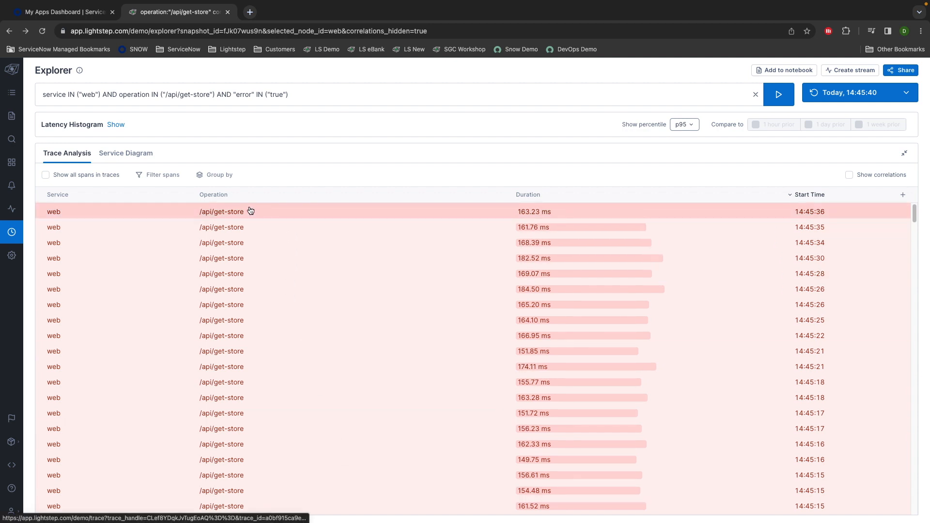
pyautogui.click(220, 175)
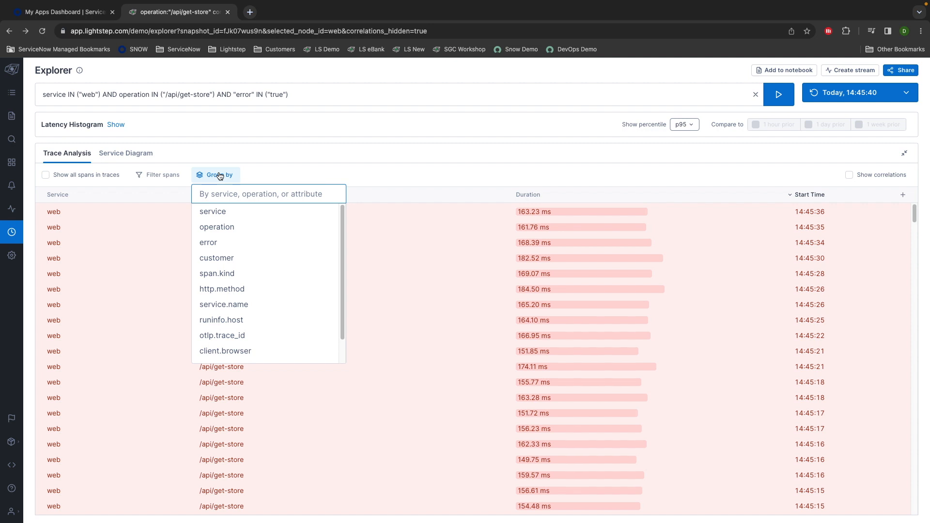
# - Group the failing spans by service.version, then remove that grouping
pyautogui.write('service')
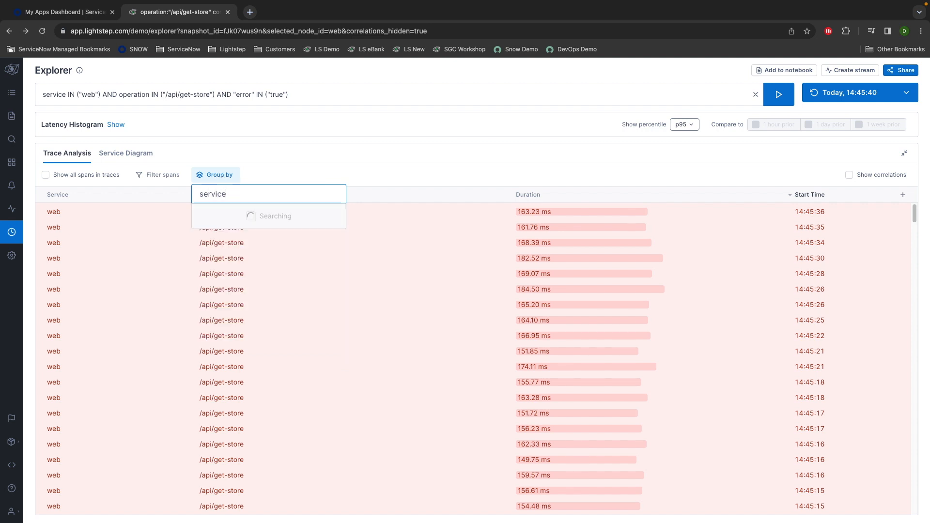
pyautogui.write('.ver')
pyautogui.click(238, 210)
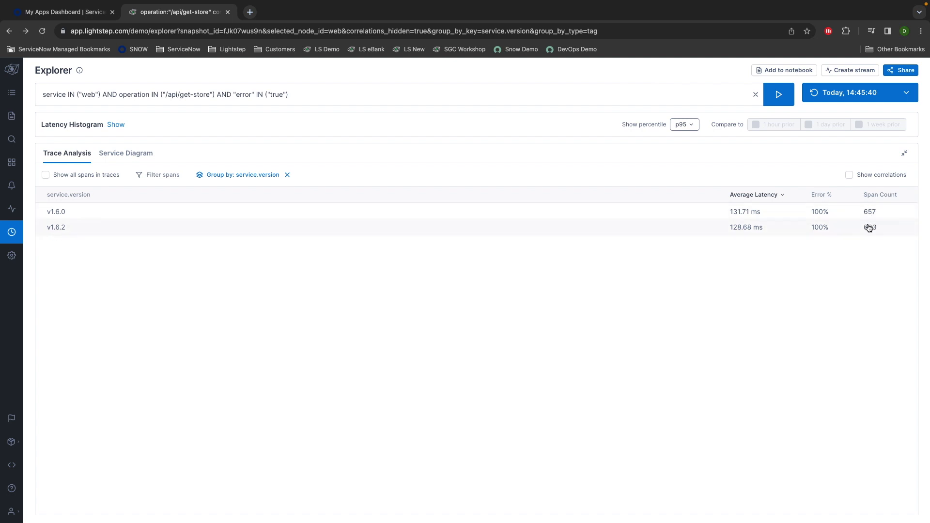
pyautogui.click(287, 175)
# - Group by runinfo.host, review hosts at 100% errors, then remove that grouping
pyautogui.click(231, 176)
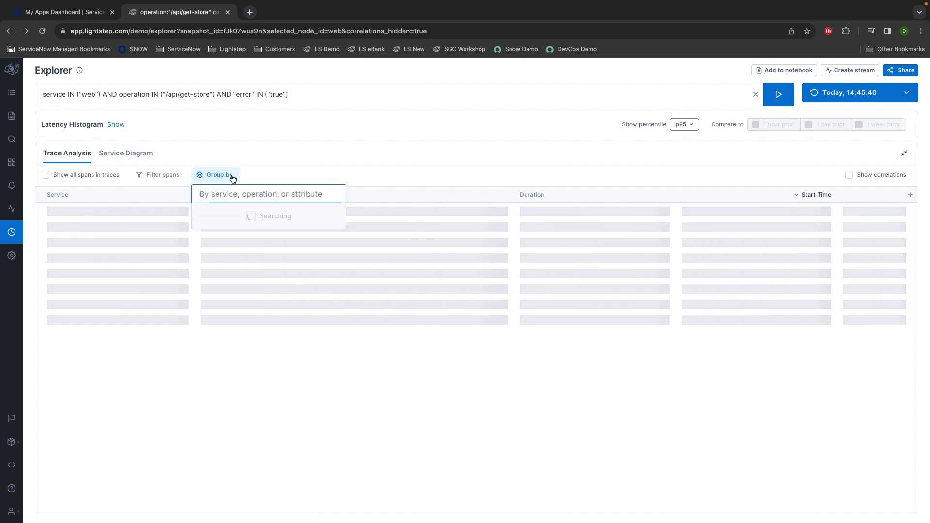
pyautogui.write('ho')
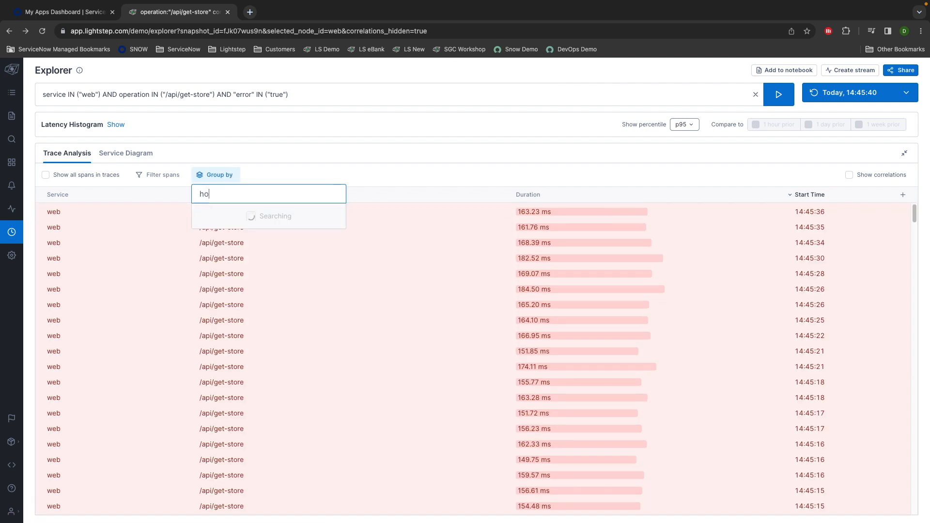
pyautogui.write('st')
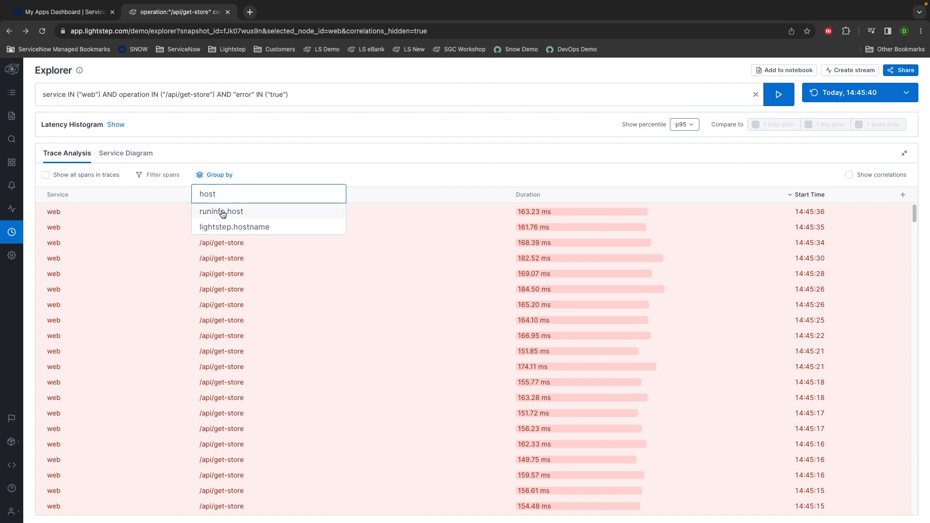
pyautogui.click(222, 212)
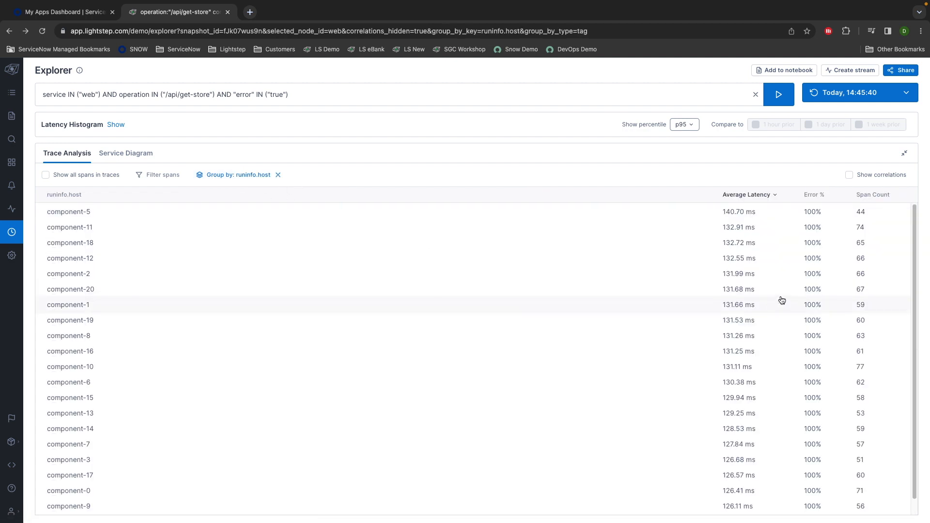
pyautogui.scroll(-1, 867, 443)
pyautogui.scroll(1, 869, 388)
pyautogui.scroll(-1, 805, 484)
pyautogui.scroll(1, 800, 449)
pyautogui.click(277, 174)
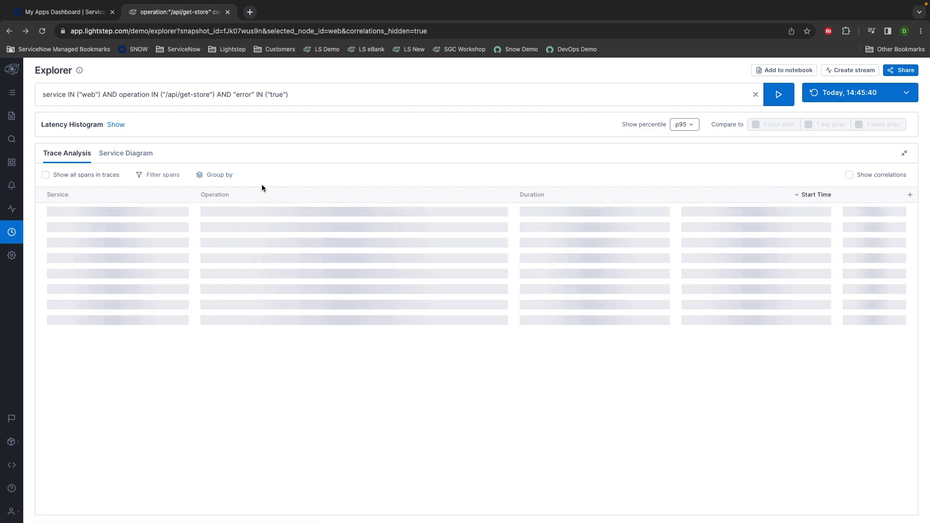
# - Group the failing /api/get-store spans by customer, review latency, then clear the customer grouping
pyautogui.click(217, 178)
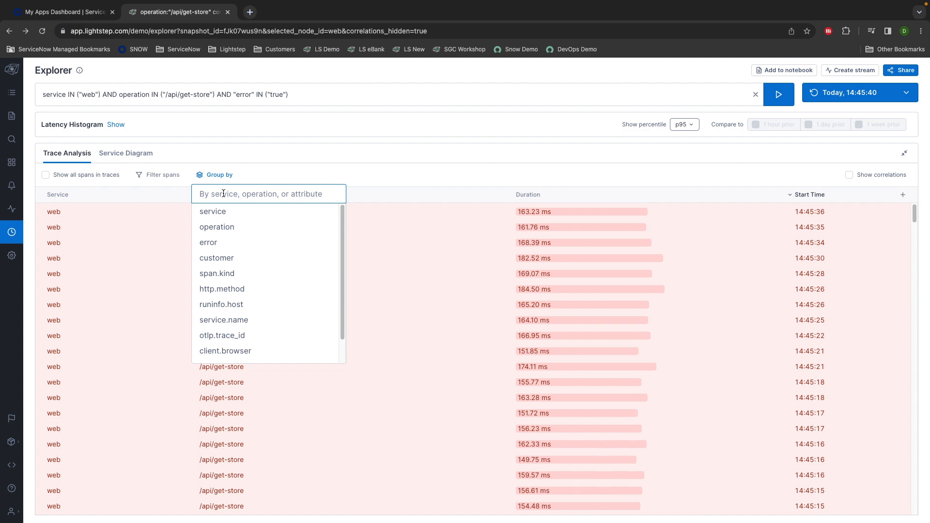
pyautogui.click(227, 258)
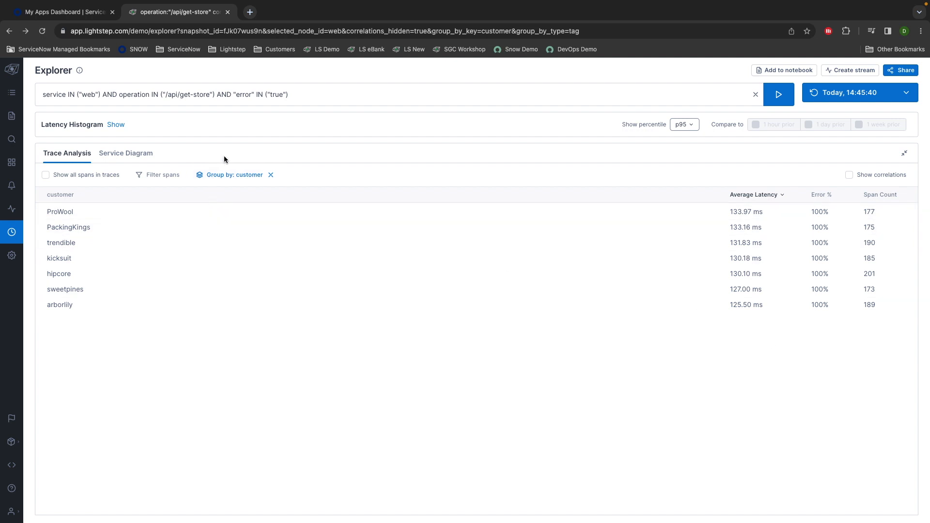
pyautogui.click(270, 176)
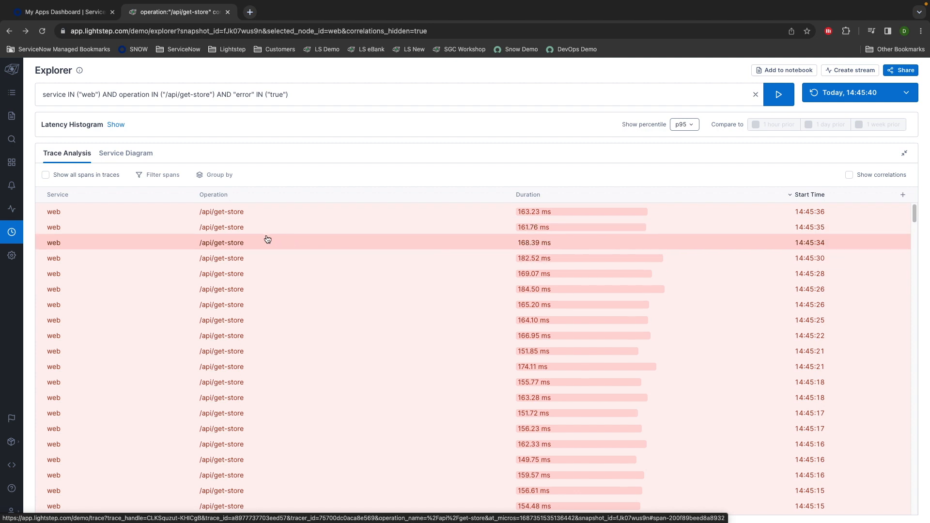
# - View the Service Diagram with the side panel collapsed, inspecting the web and store-server nodes
pyautogui.click(131, 154)
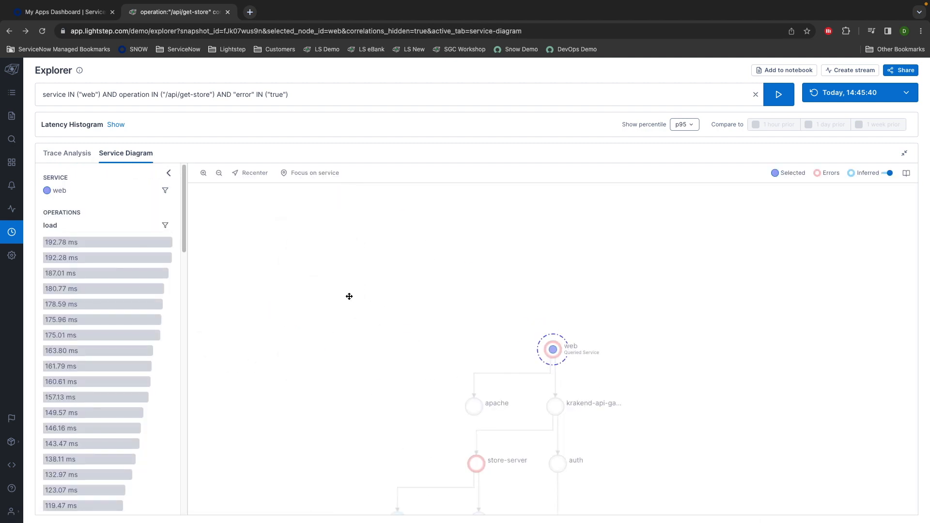
pyautogui.click(167, 173)
pyautogui.moveTo(248, 355); pyautogui.dragTo(274, 253)
pyautogui.moveTo(468, 247)
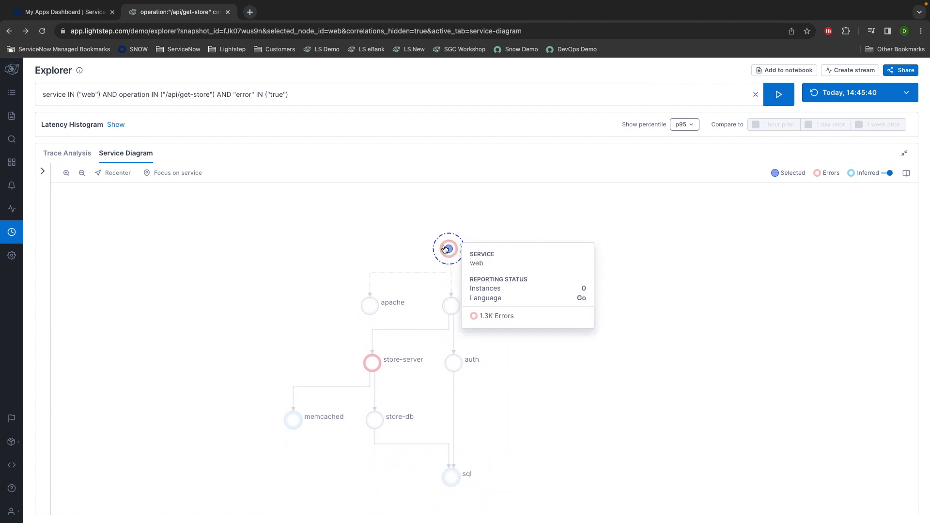
pyautogui.moveTo(367, 371)
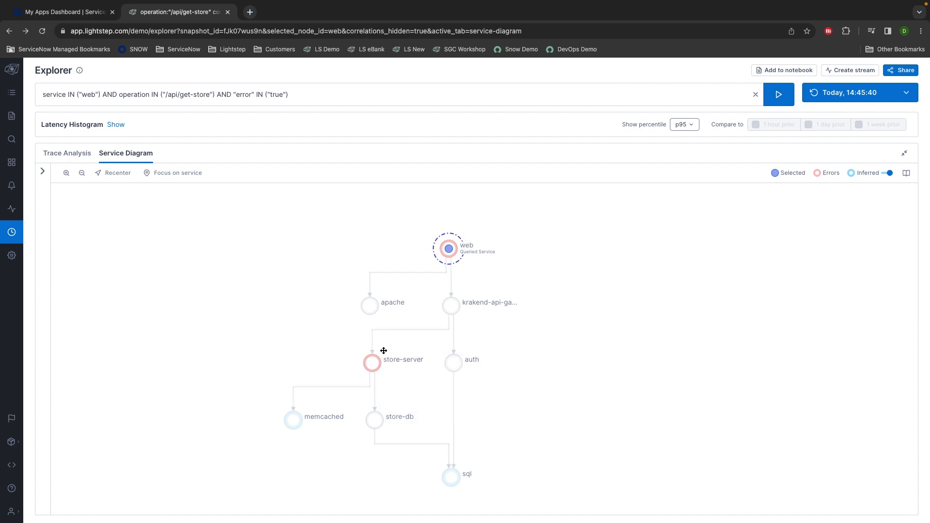
pyautogui.click(68, 155)
# - Open the first failing span's trace, inspect the get-store-data span, then return to Explorer
pyautogui.click(429, 216)
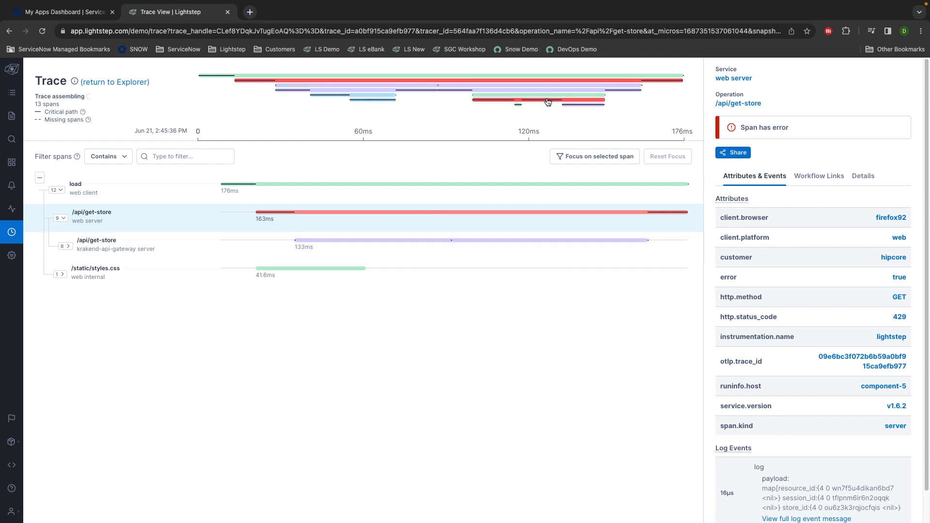
pyautogui.scroll(-1, 824, 369)
pyautogui.scroll(-1, 819, 387)
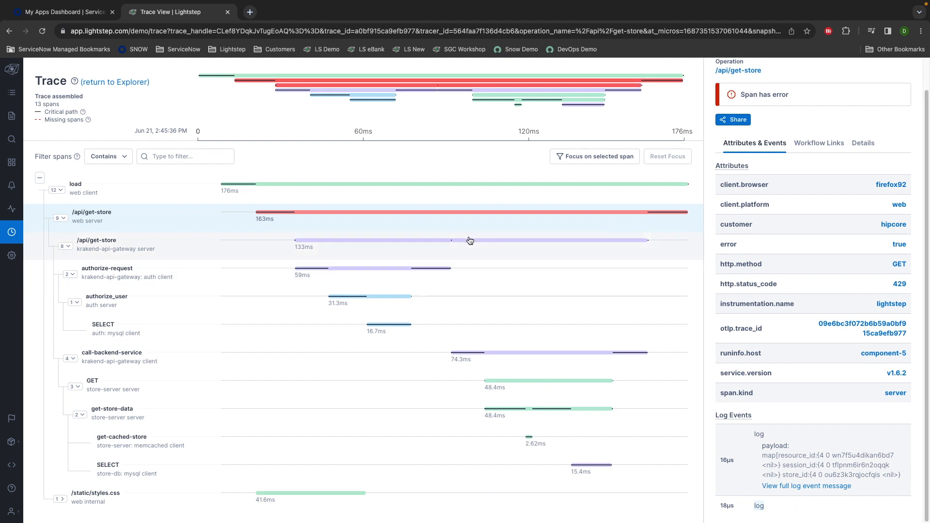
pyautogui.click(491, 100)
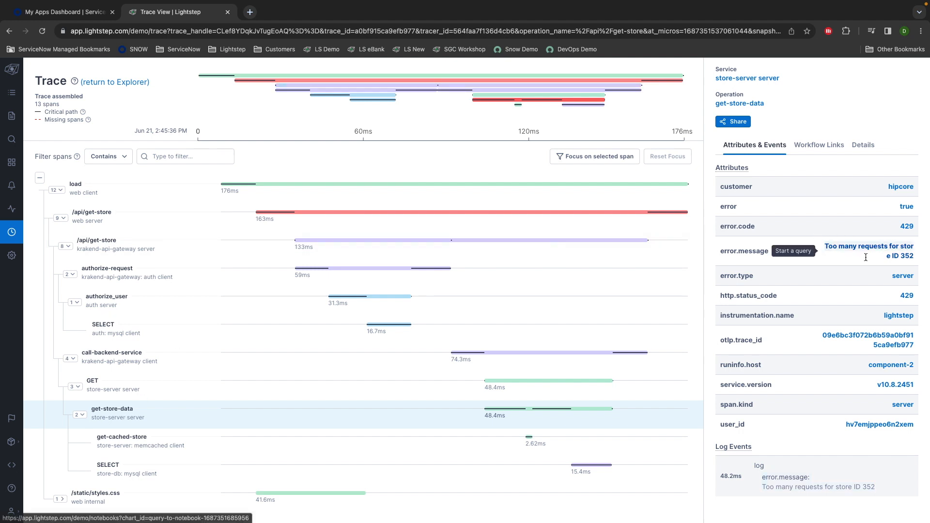
pyautogui.click(117, 81)
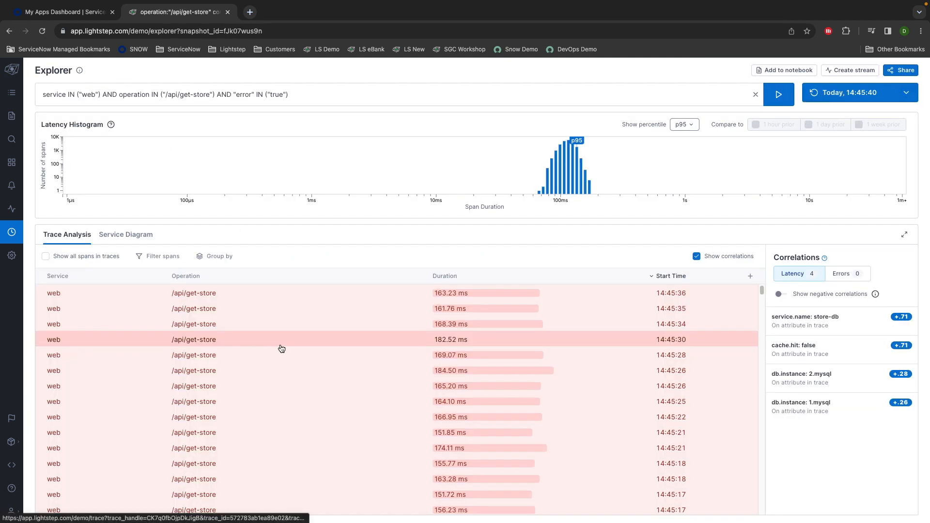
# - Open another failing trace and inspect the GET span and the /api/get-store web server span's 429 error
pyautogui.click(358, 290)
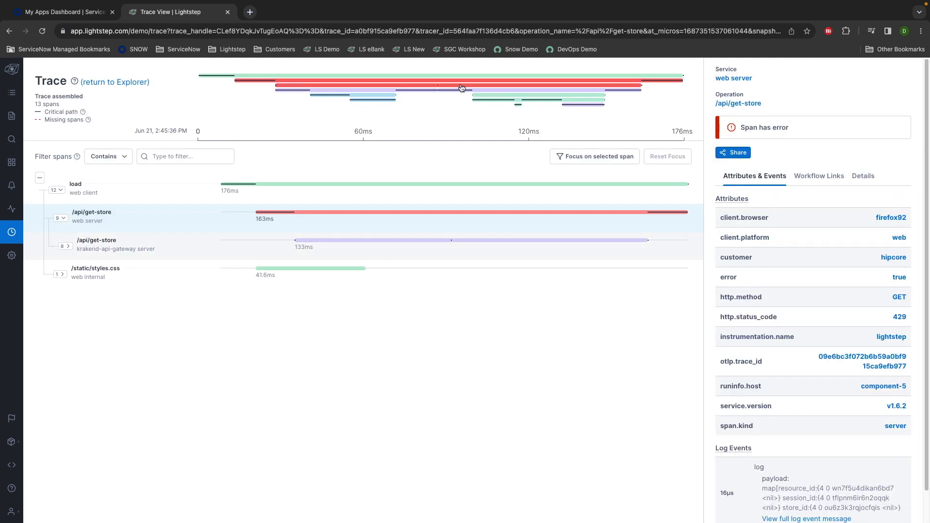
pyautogui.click(486, 97)
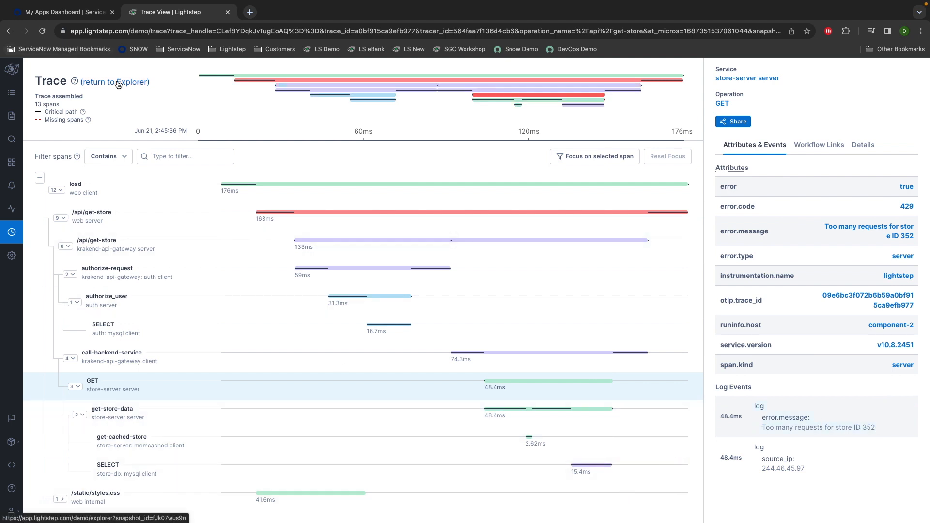
pyautogui.click(571, 211)
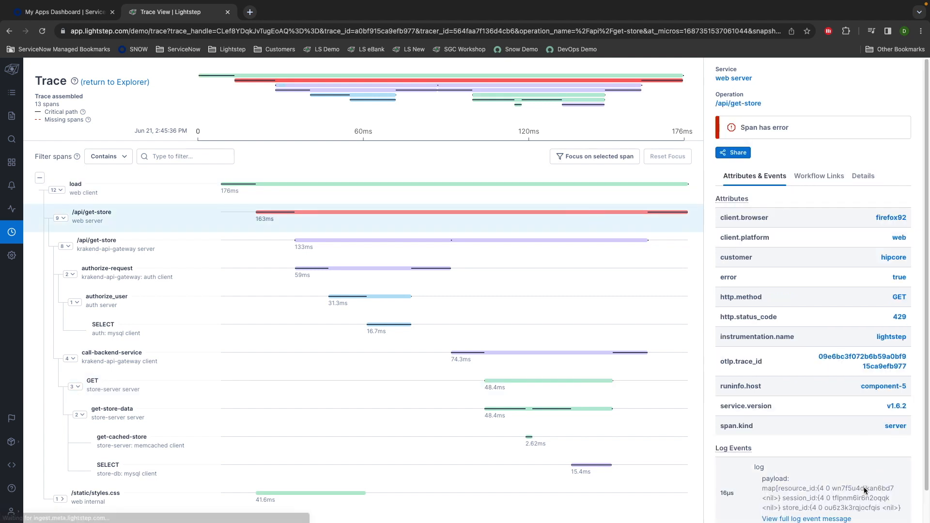
pyautogui.scroll(-1, 799, 478)
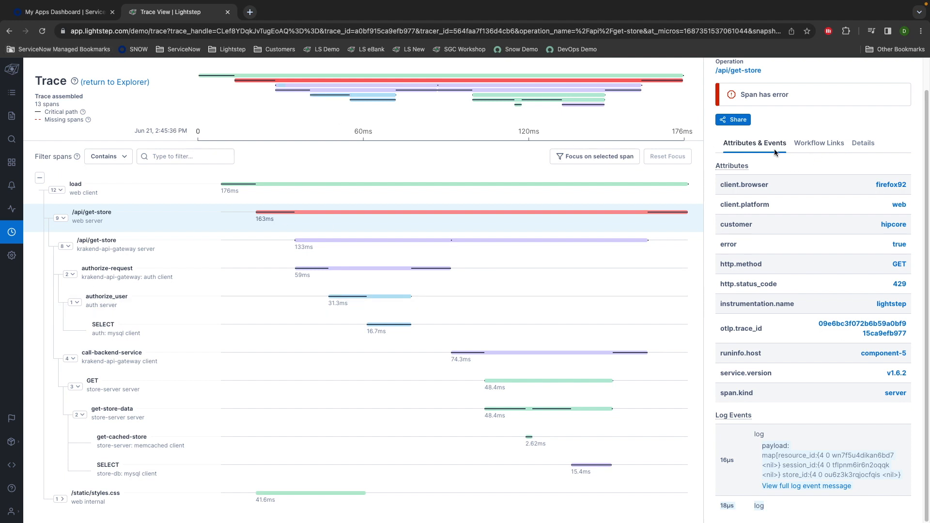
pyautogui.scroll(1, 725, 121)
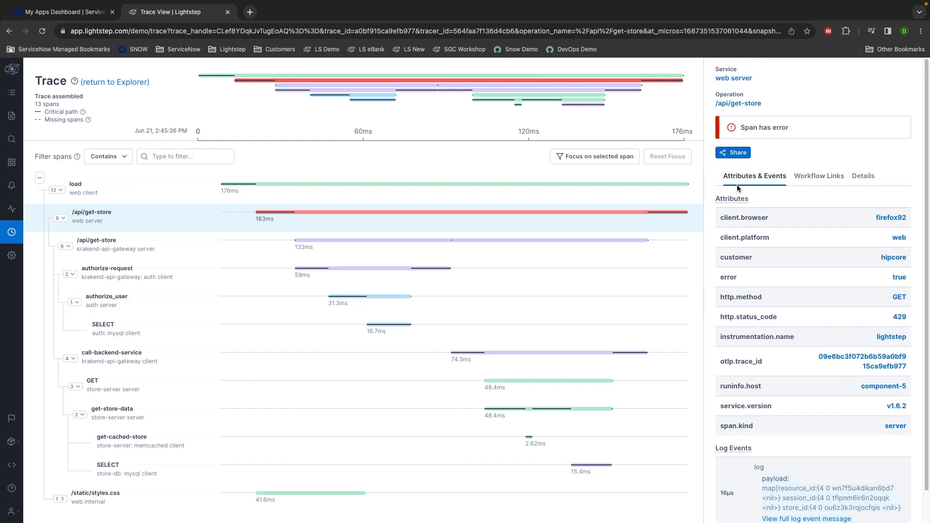
# - Check the trace's Share link and Workflow Links, then return to the Explorer results
pyautogui.click(736, 154)
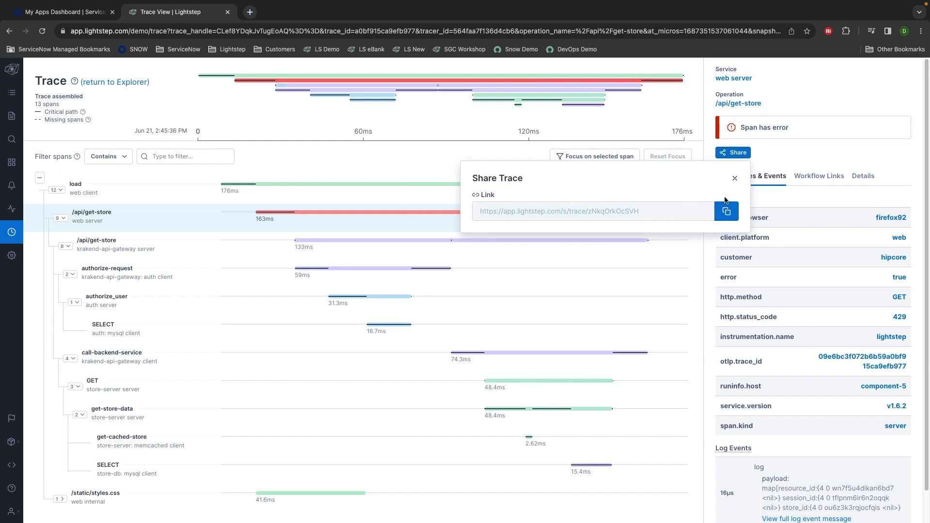
pyautogui.click(734, 178)
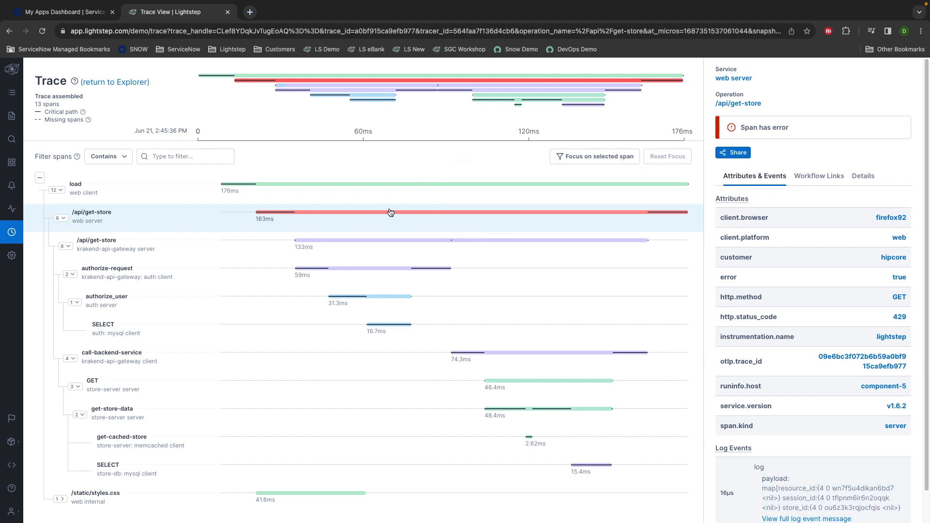
pyautogui.click(819, 175)
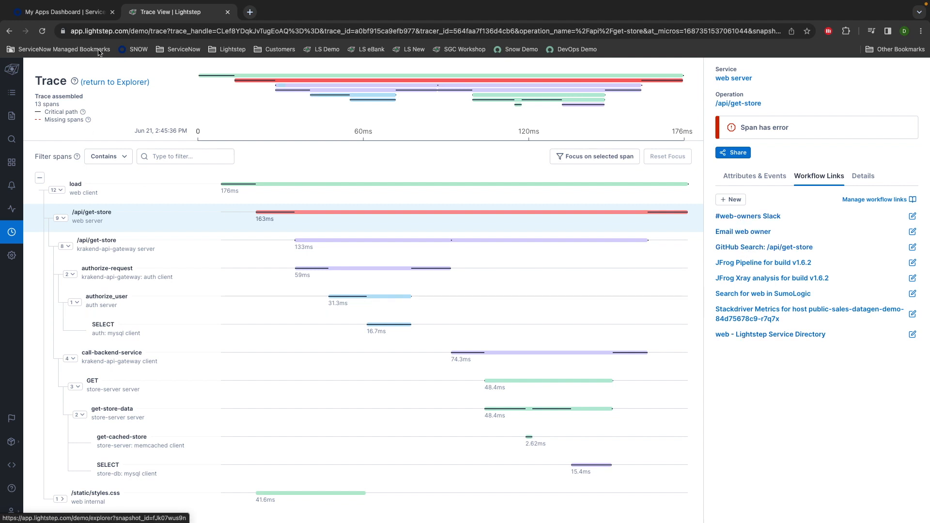
pyautogui.click(114, 82)
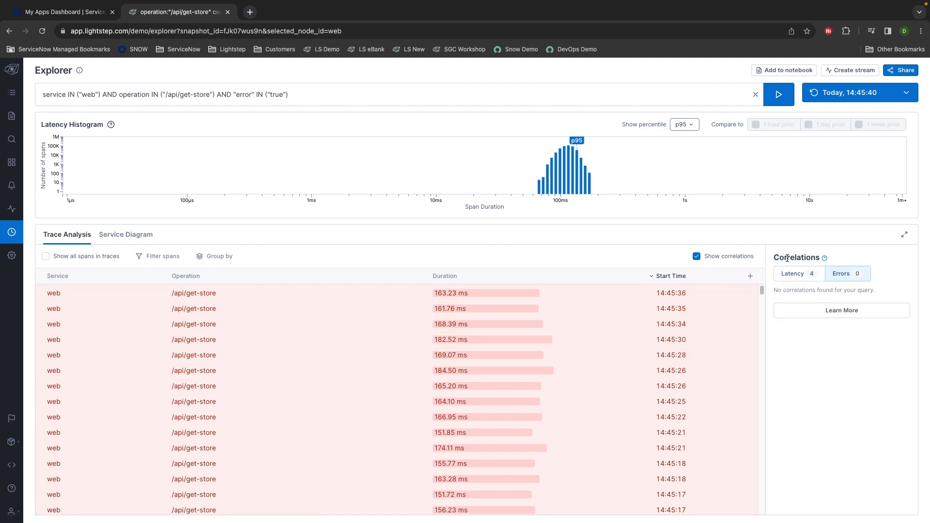
pyautogui.click(783, 274)
pyautogui.click(836, 275)
pyautogui.click(785, 274)
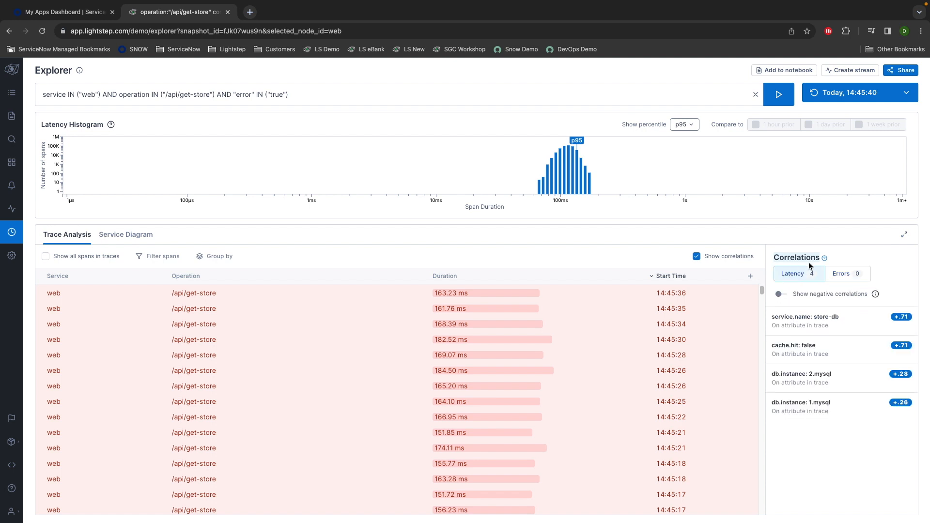
pyautogui.click(843, 273)
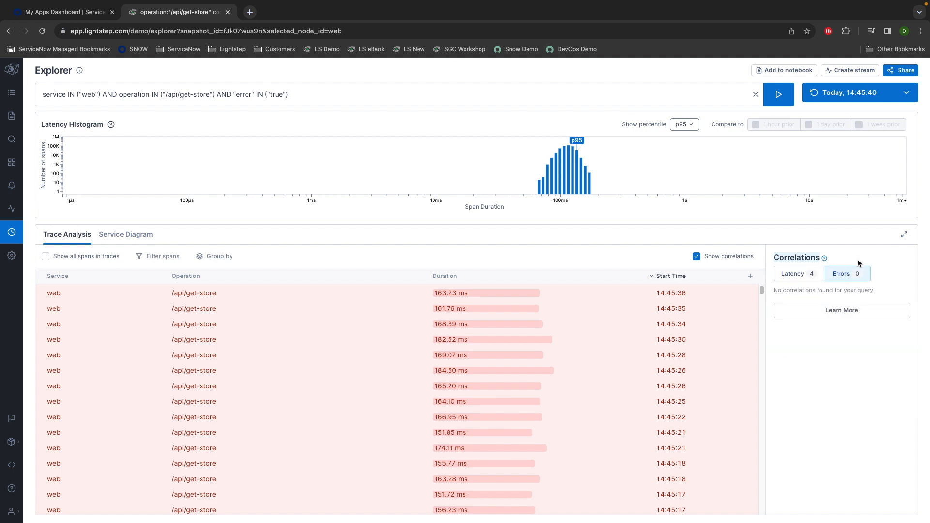